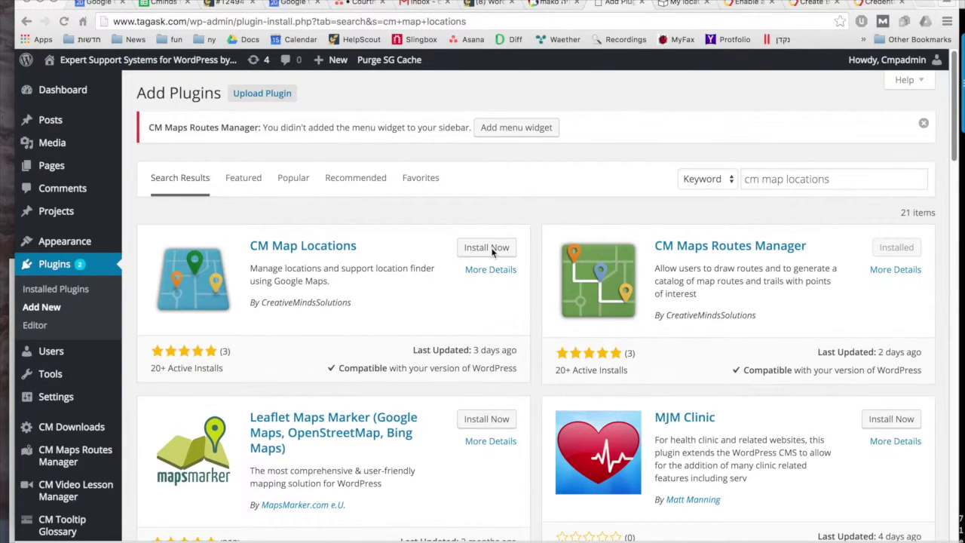
# Install the CM Map Locations plugin from the plugin search results
pyautogui.click(490, 251)
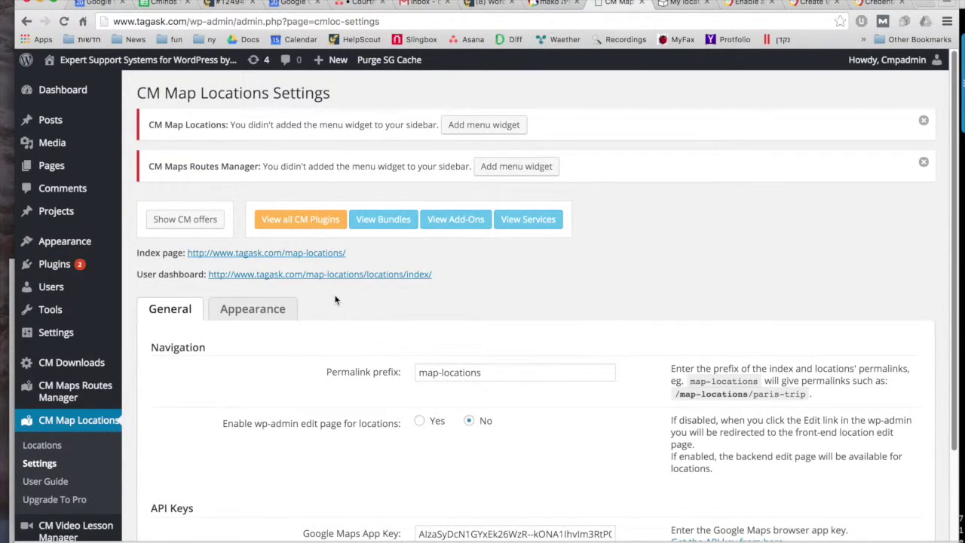
# Register for the Google Maps JavaScript API in the Google Developers Console under a new project
pyautogui.scroll(-3, 335, 300)
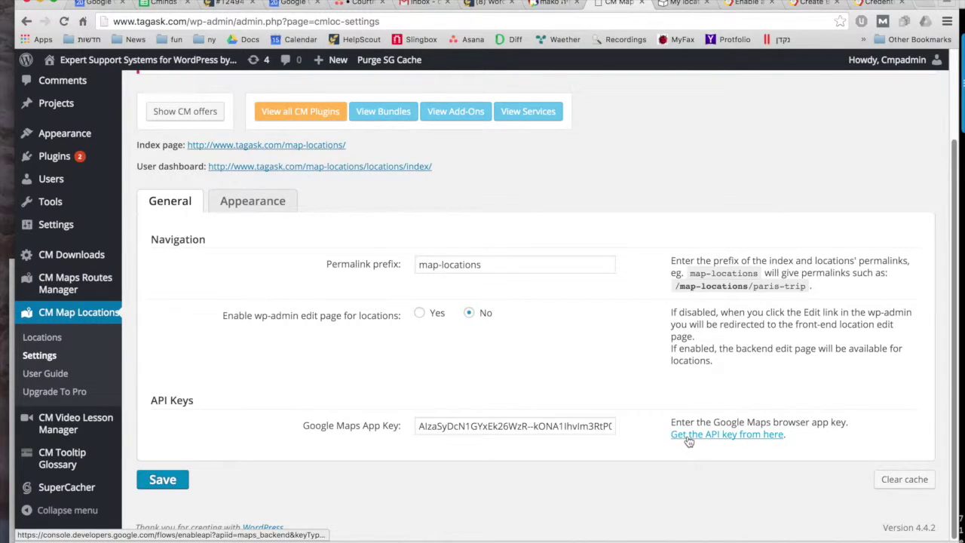
pyautogui.click(750, 3)
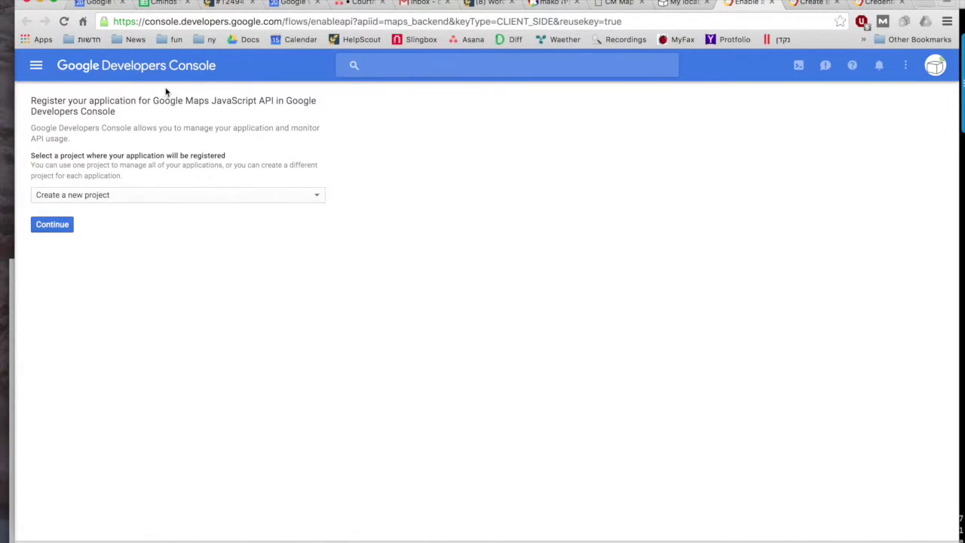
pyautogui.click(53, 229)
# Set the browser API key's accepted HTTP referrer to *.tagask.com
pyautogui.click(815, 3)
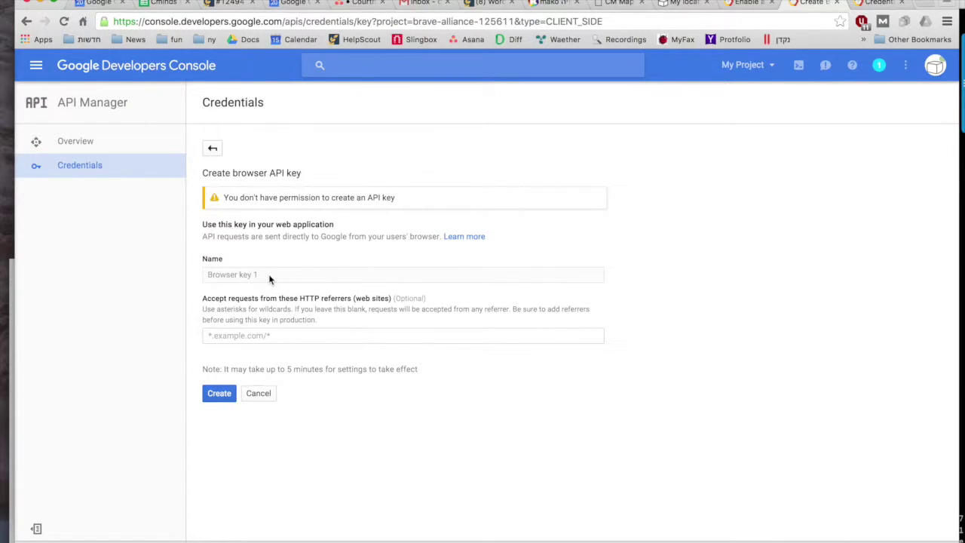
pyautogui.click(247, 337)
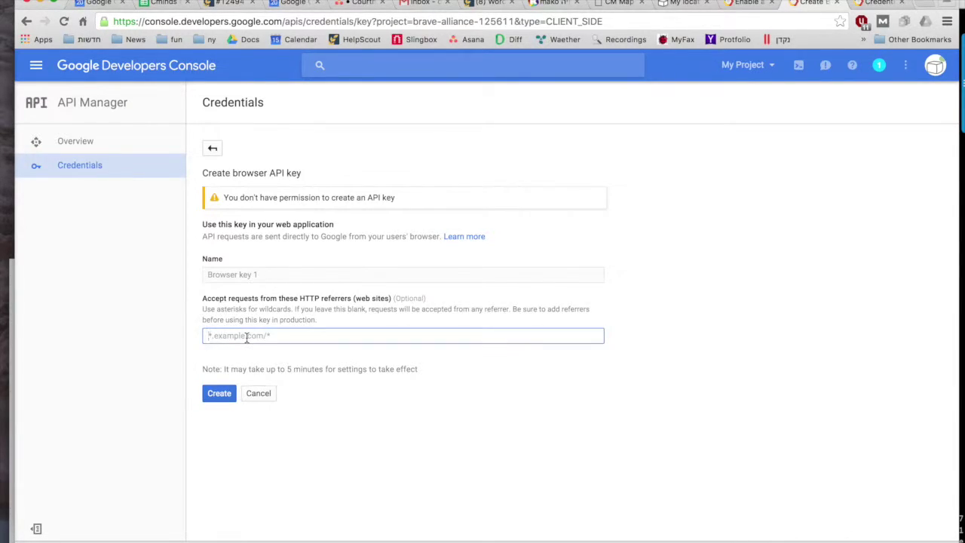
pyautogui.write('*.tagask.com')
# Copy the generated API key and paste it into the Google Maps App Key field of the CM Map Locations settings
pyautogui.click(875, 6)
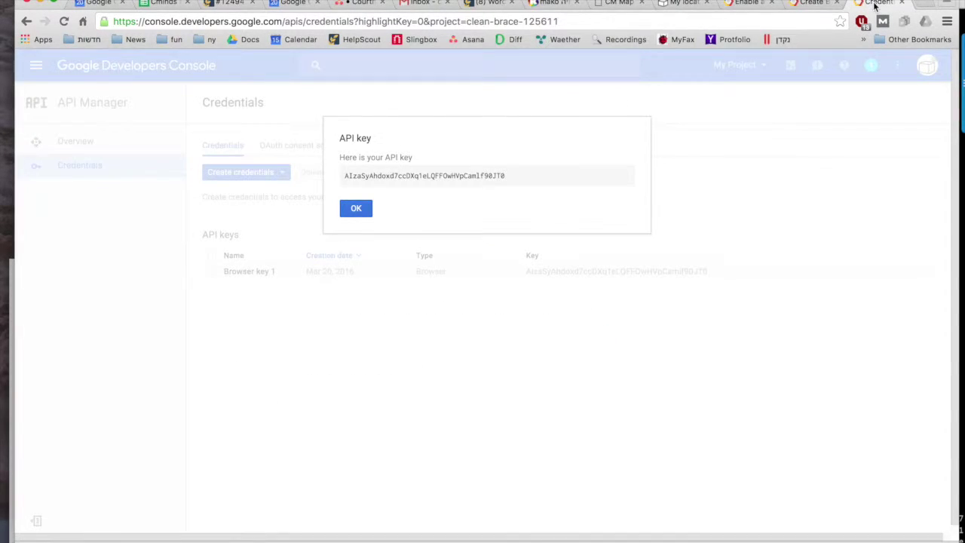
pyautogui.doubleClick(429, 178)
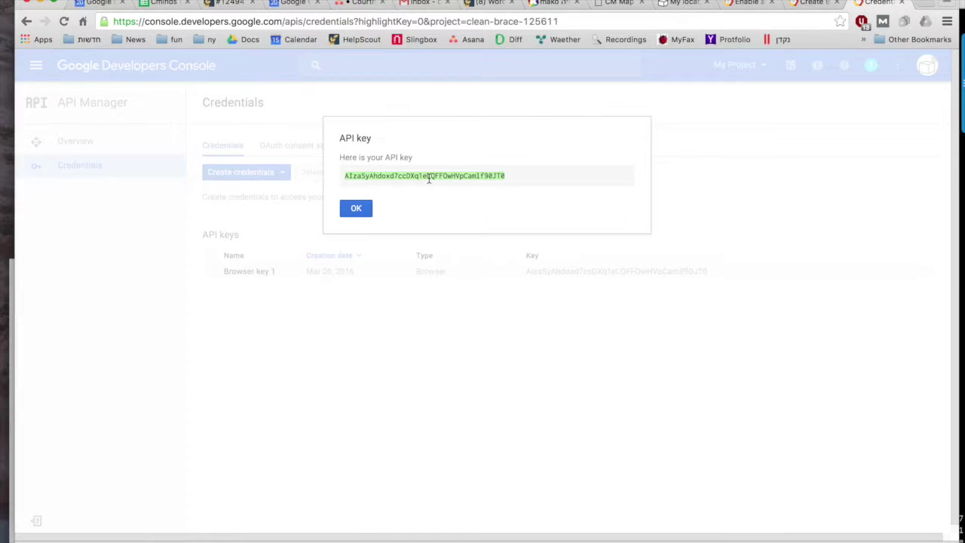
pyautogui.click(687, 4)
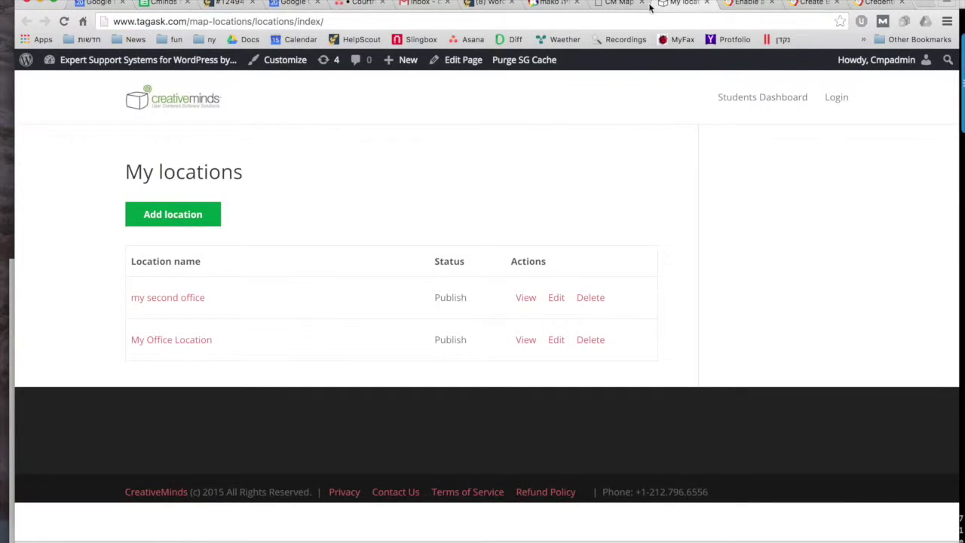
pyautogui.click(617, 6)
pyautogui.tripleClick(528, 426)
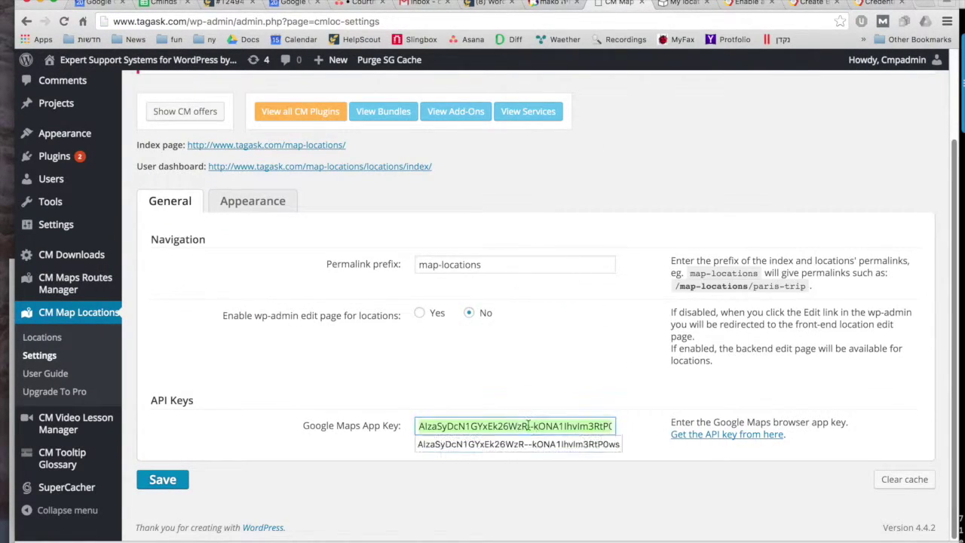
pyautogui.press('super+v')
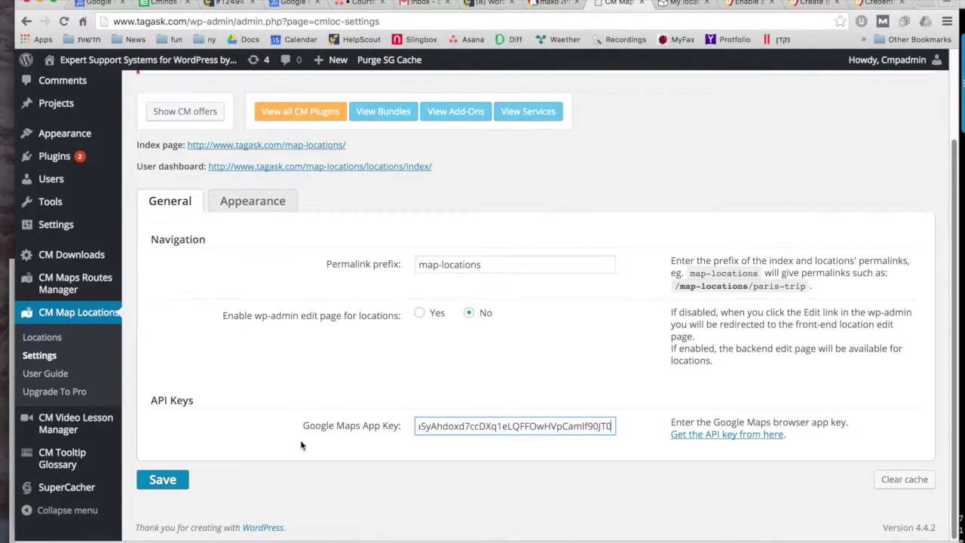
pyautogui.click(258, 447)
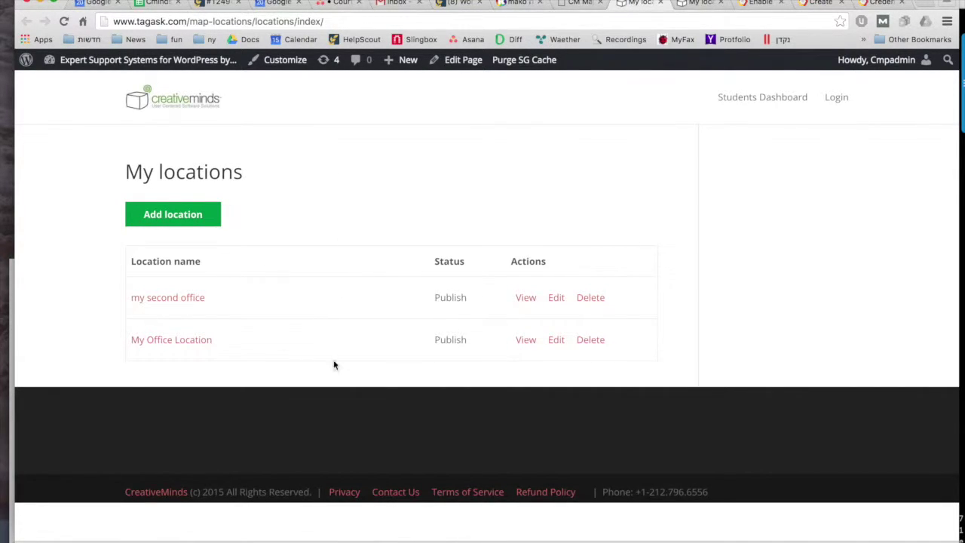
# Start a new location named "My meeting office" with the description "This is the location detailes"
pyautogui.click(197, 215)
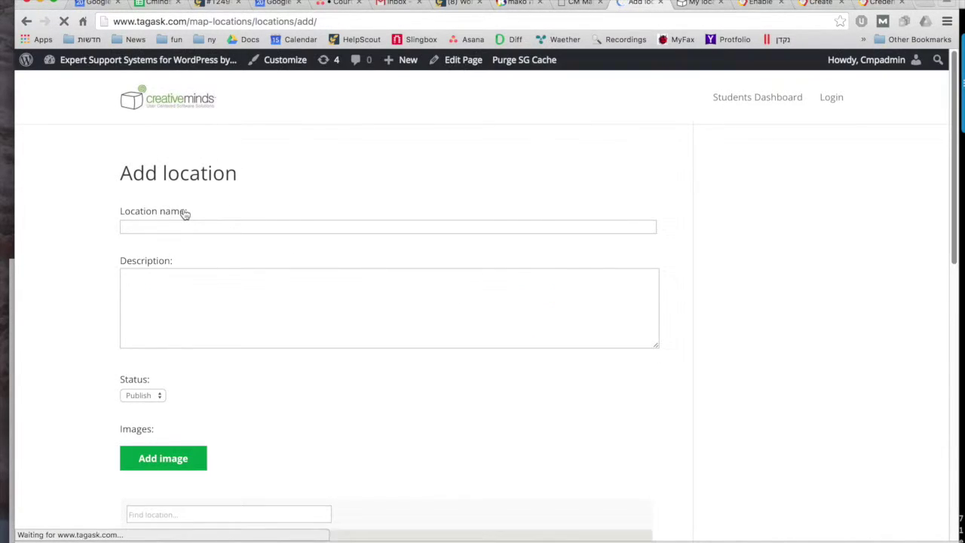
pyautogui.click(188, 225)
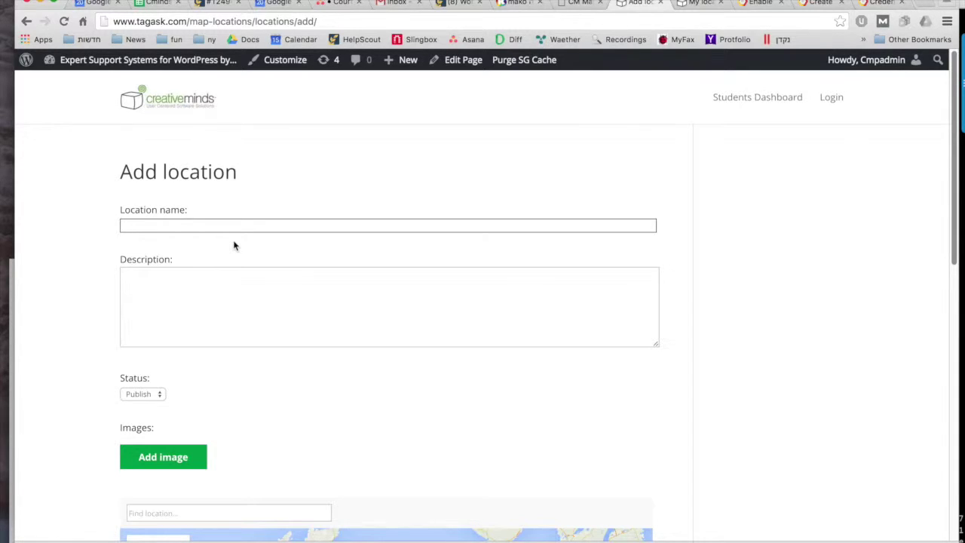
pyautogui.write('My meeting office')
pyautogui.click(211, 289)
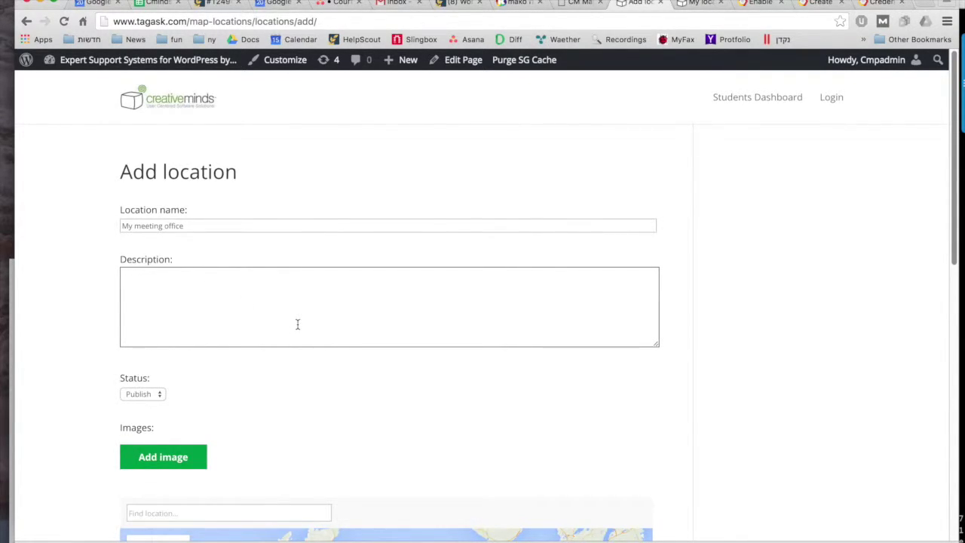
pyautogui.write('This is the location detailes')
# Add the image gitara-3.jpg from the media library to the location at full size
pyautogui.scroll(-5, 362, 288)
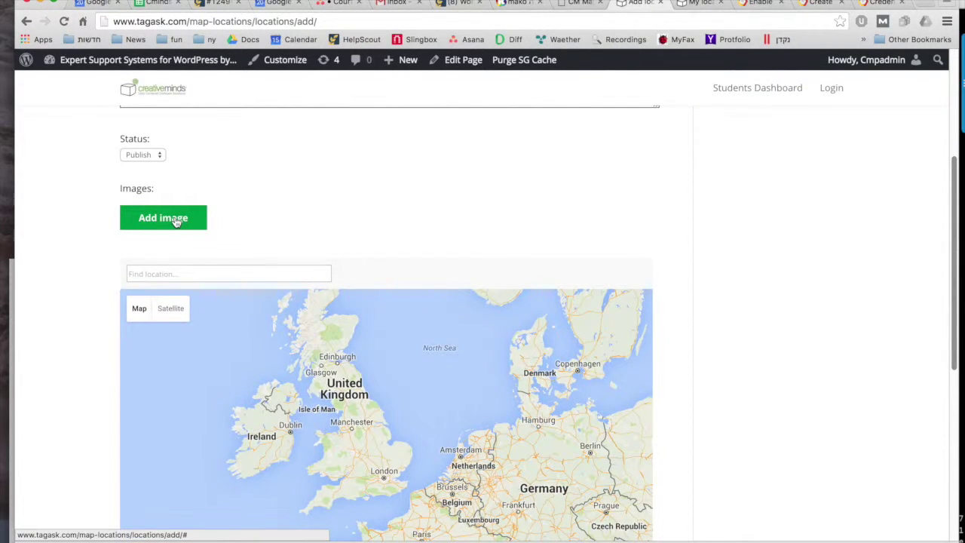
pyautogui.click(175, 220)
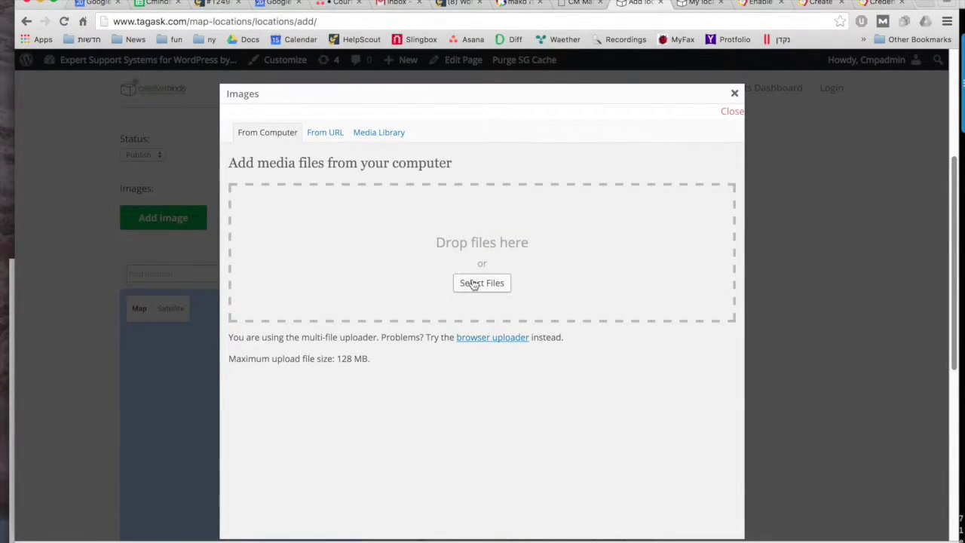
pyautogui.click(370, 135)
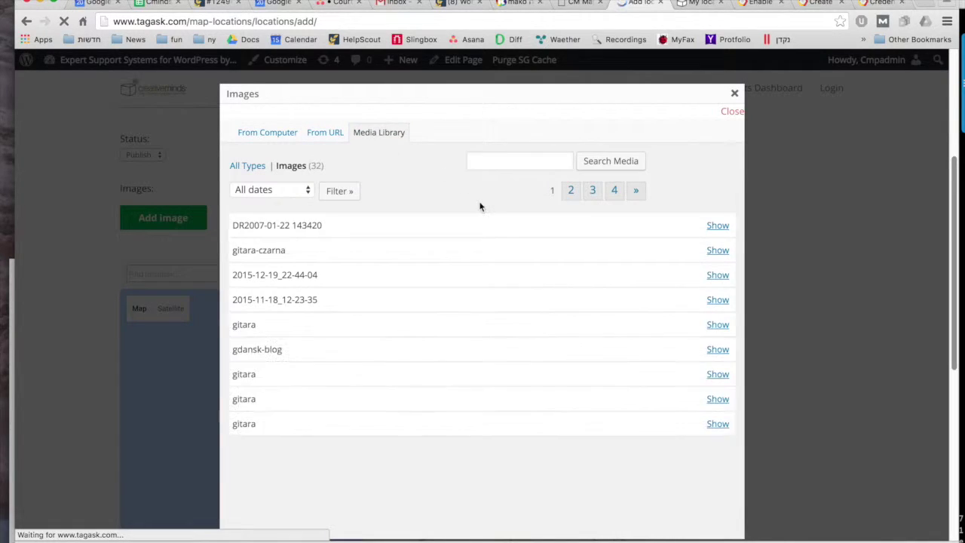
pyautogui.click(713, 324)
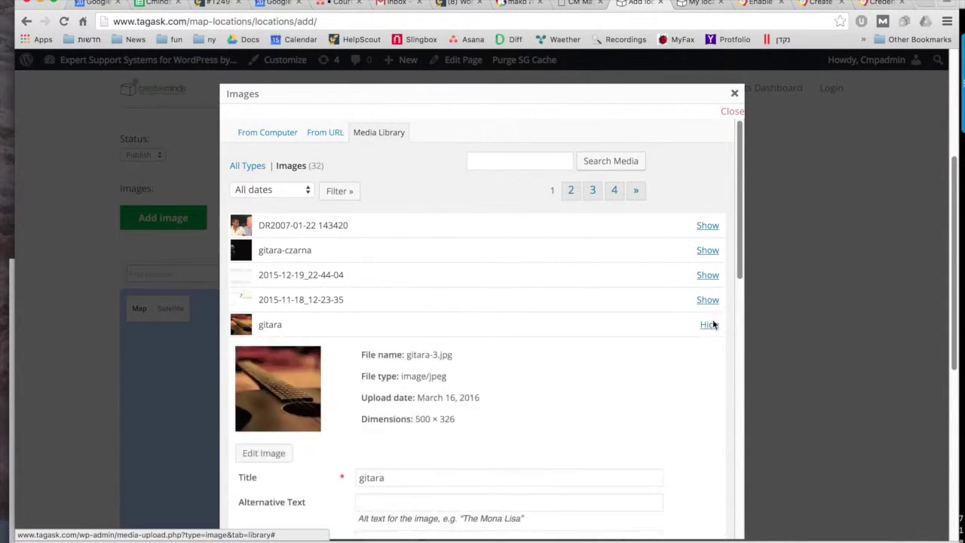
pyautogui.scroll(-6, 712, 324)
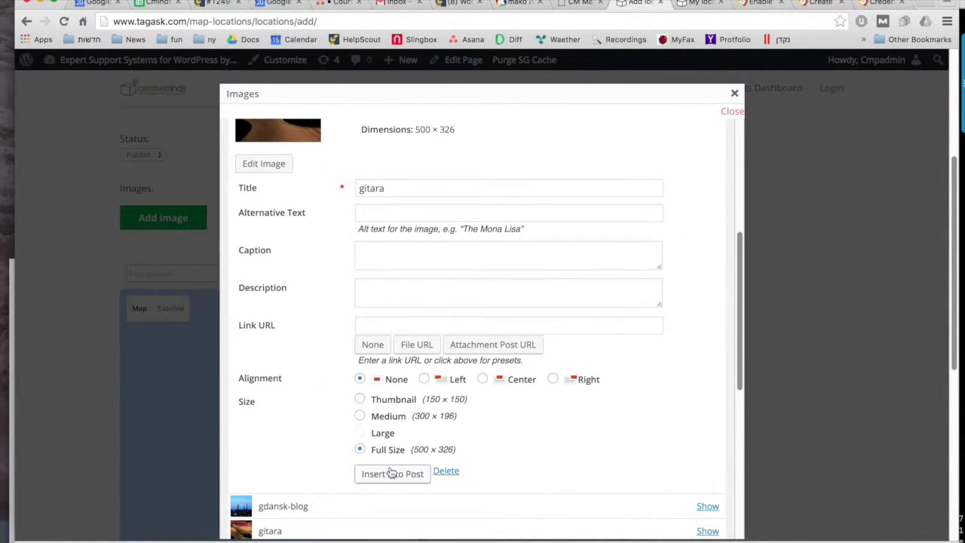
pyautogui.click(392, 473)
# Find the meeting office's New York street address on the location map
pyautogui.scroll(-2, 538, 268)
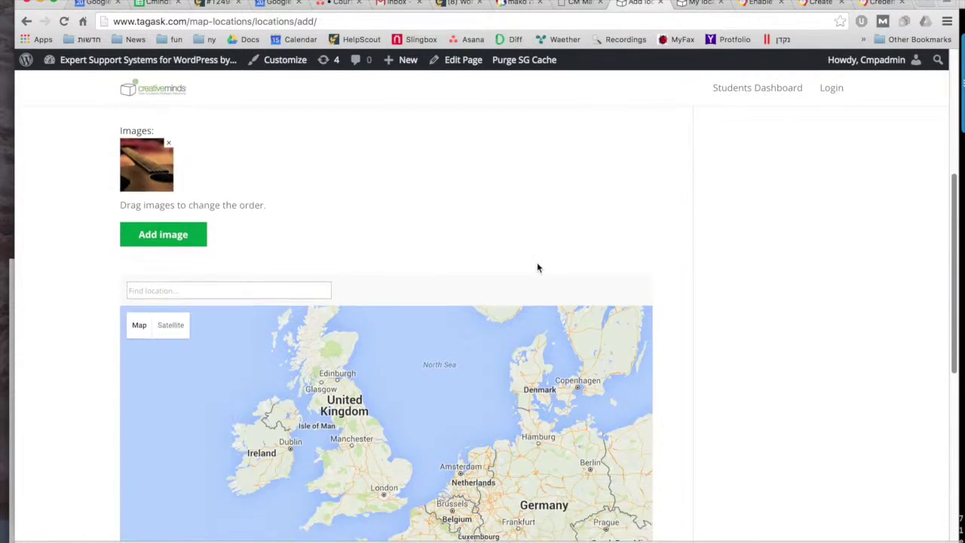
pyautogui.scroll(-3, 538, 268)
pyautogui.click(239, 245)
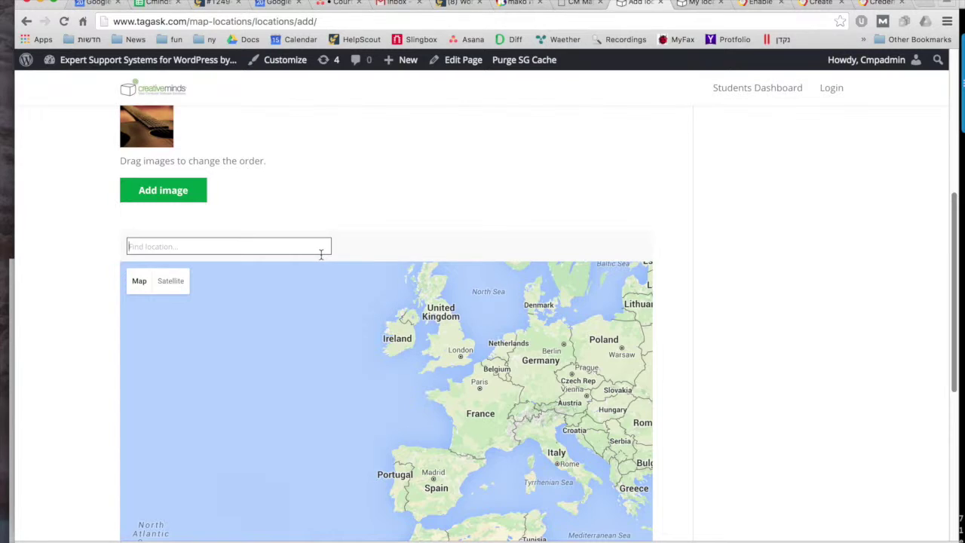
pyautogui.write('546 ')
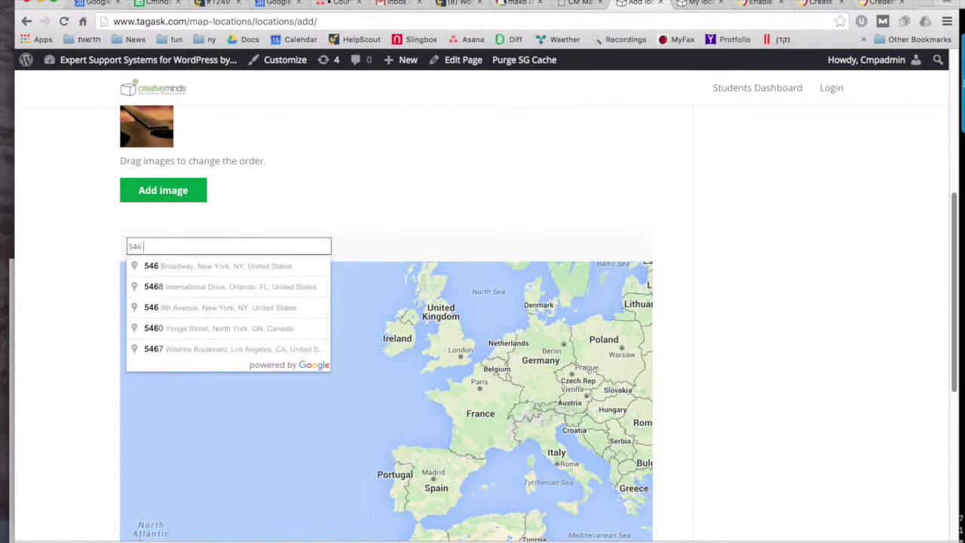
pyautogui.write('5th ave')
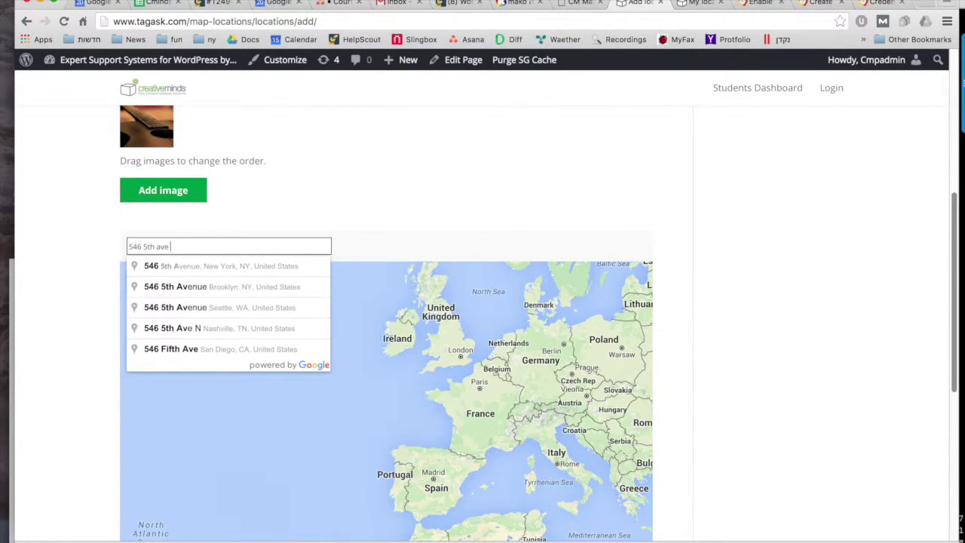
pyautogui.click(279, 267)
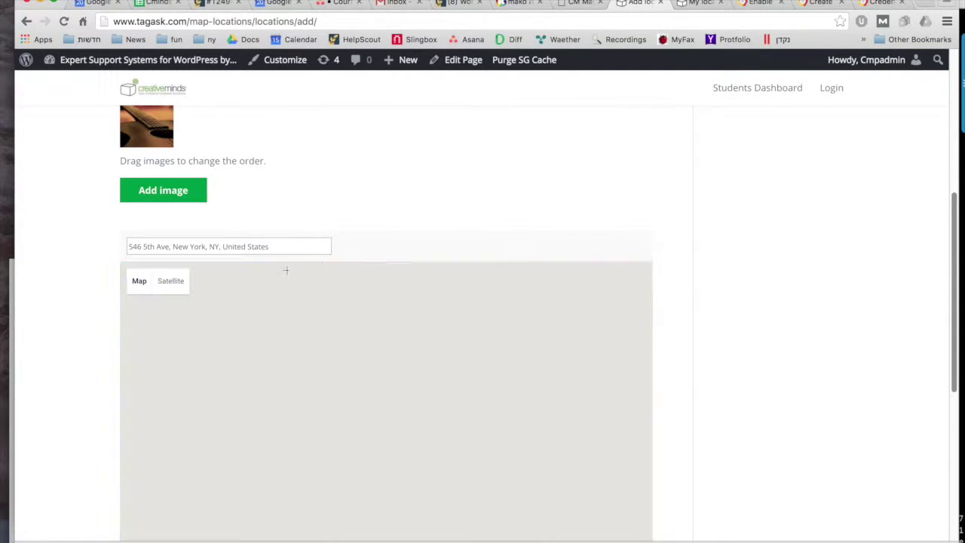
# Place the location marker just below Safra National Bank of NY on the map and save the location
pyautogui.scroll(-3, 728, 261)
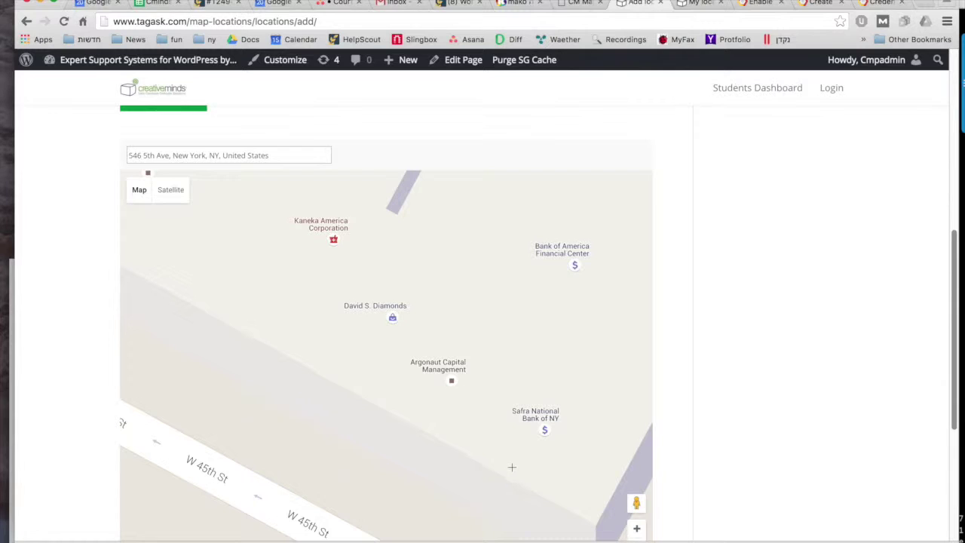
pyautogui.click(511, 467)
pyautogui.scroll(-8, 738, 411)
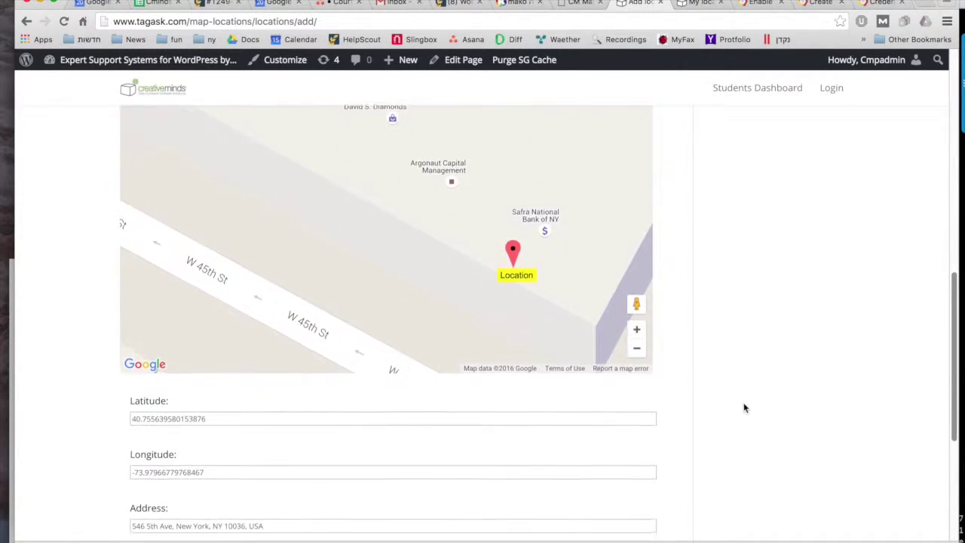
pyautogui.scroll(-2, 467, 422)
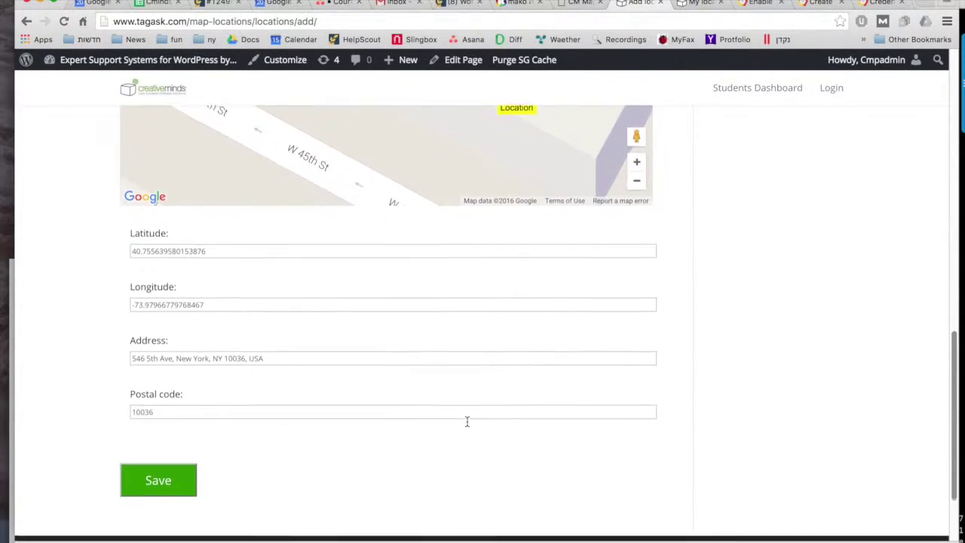
pyautogui.click(159, 483)
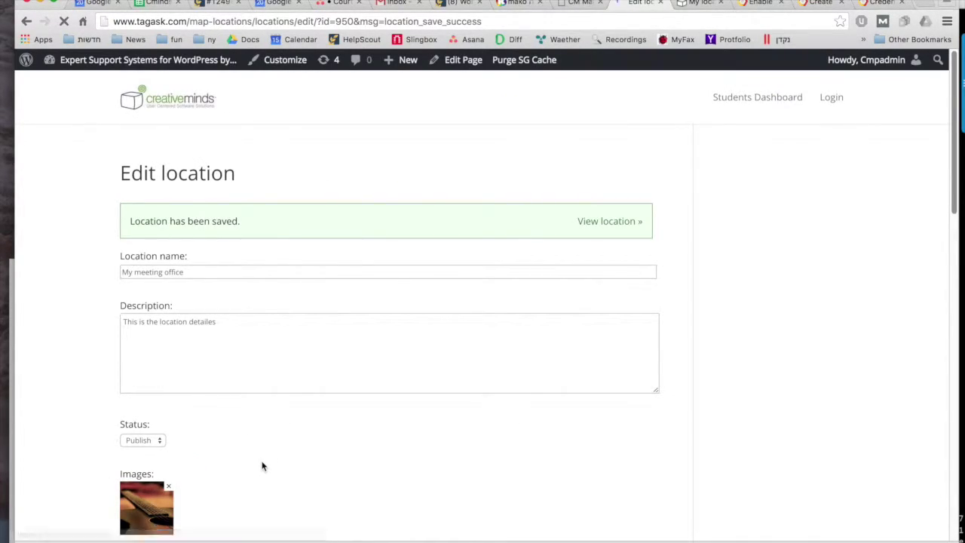
# View the saved "My meeting office" page and examine its address, image, description and map
pyautogui.click(587, 220)
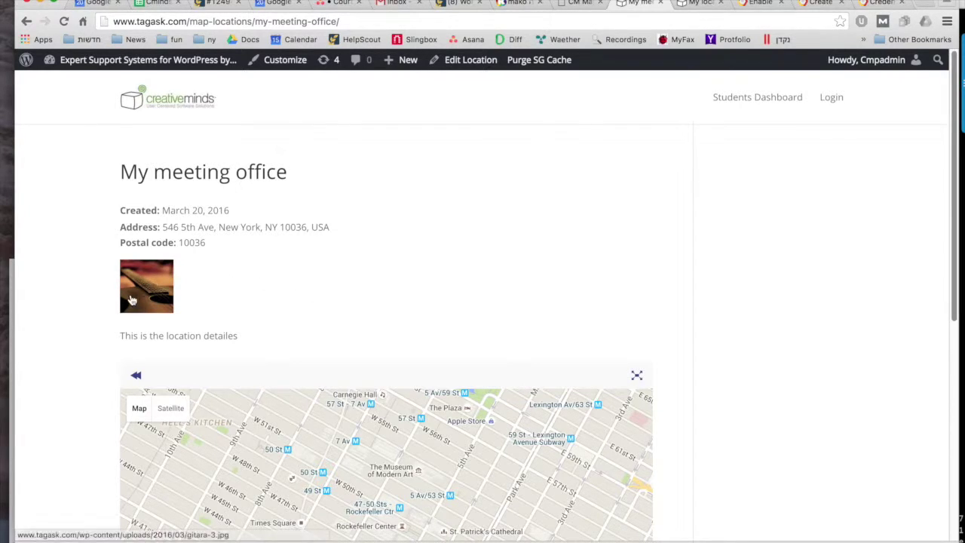
pyautogui.scroll(-4, 283, 287)
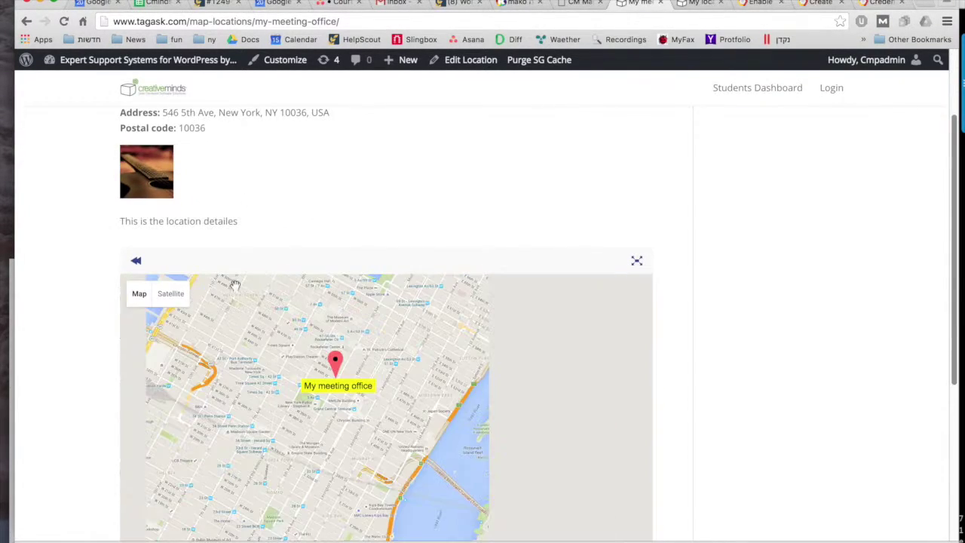
pyautogui.scroll(-3, 54, 343)
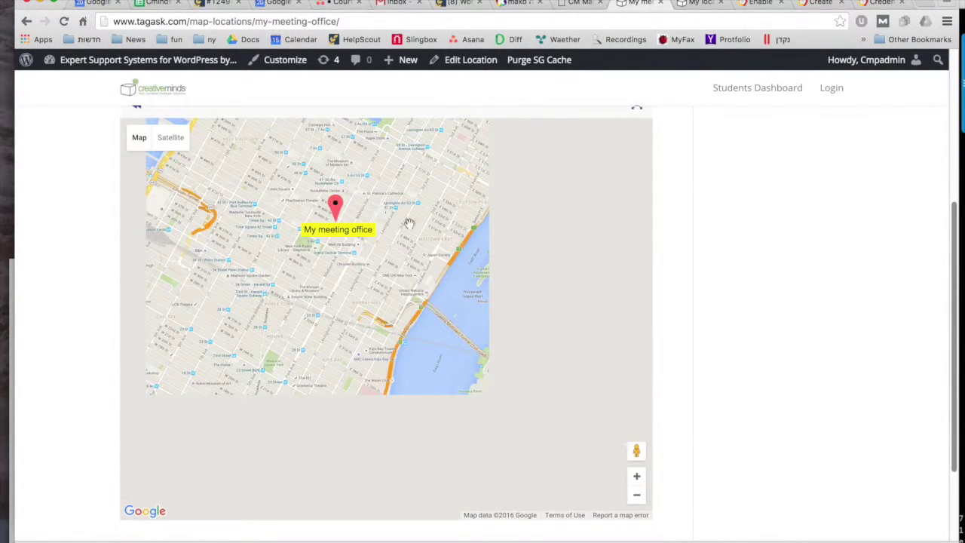
pyautogui.scroll(-2, 674, 281)
pyautogui.scroll(5, 674, 282)
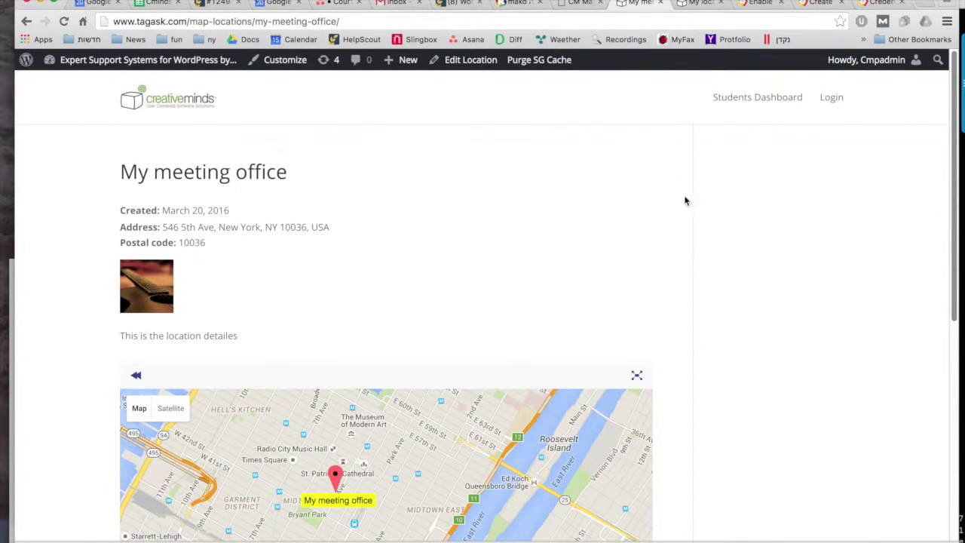
# Open the plugin's index page from its settings and review the map and list of all locations
pyautogui.click(575, 4)
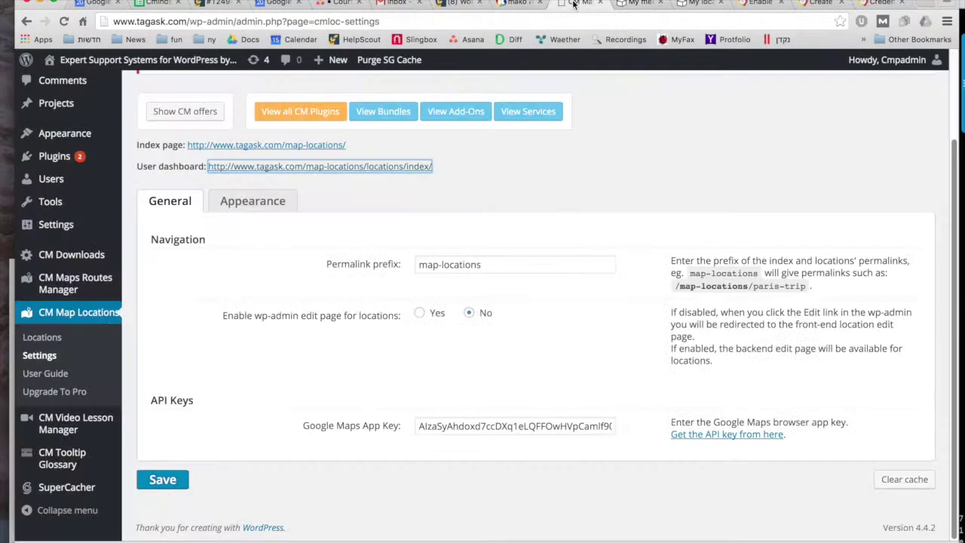
pyautogui.click(329, 146)
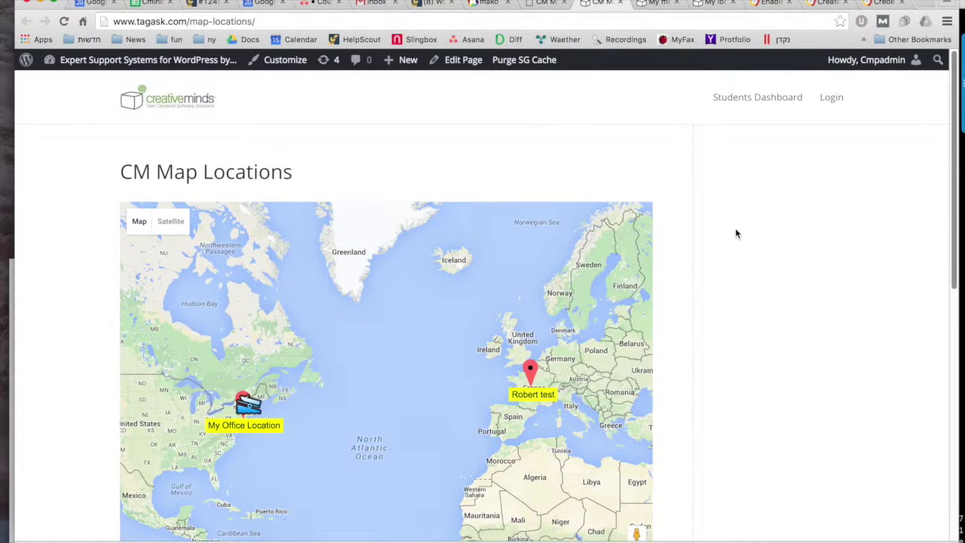
pyautogui.scroll(-1, 737, 234)
pyautogui.scroll(-6, 736, 233)
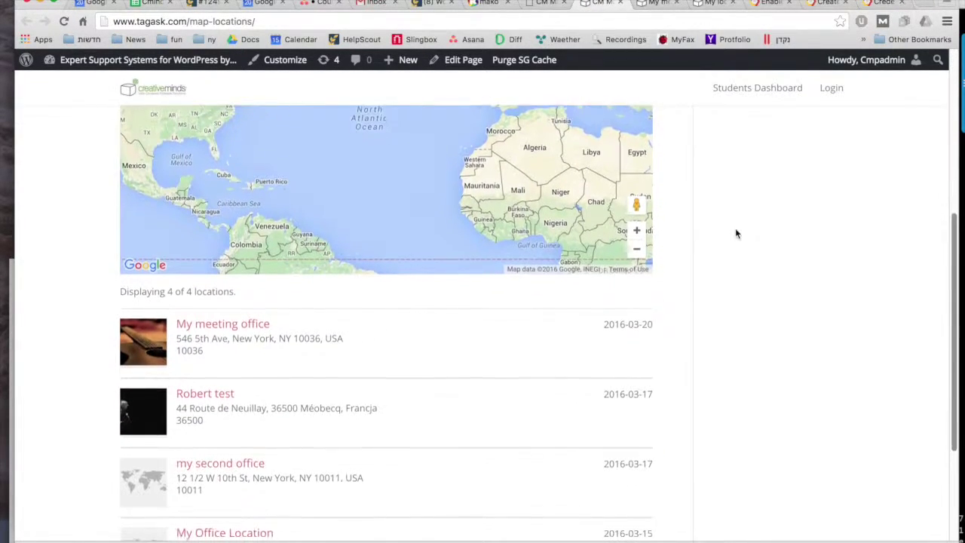
# Examine the markers on the index page's world map and the entries in the location list beneath it
pyautogui.scroll(3, 735, 227)
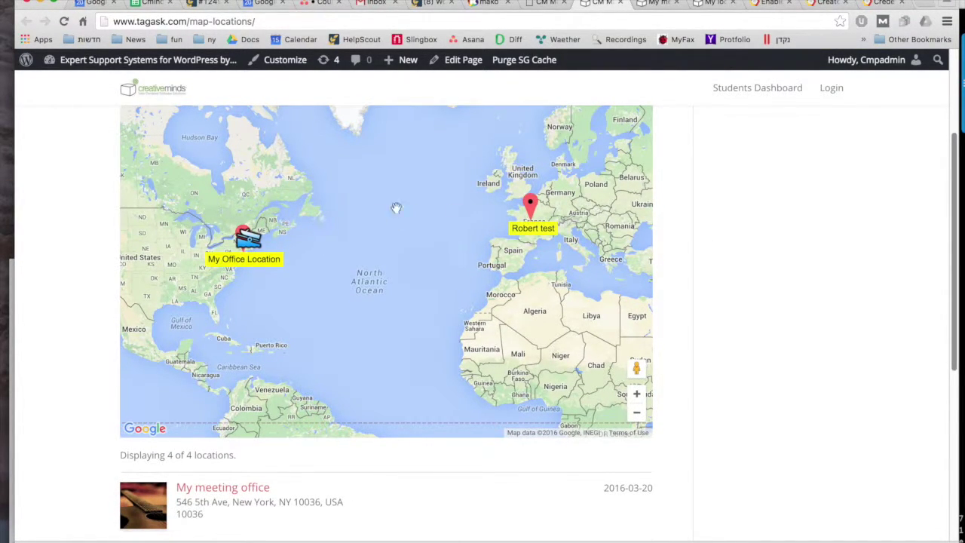
pyautogui.scroll(-1, 414, 204)
pyautogui.scroll(-5, 754, 319)
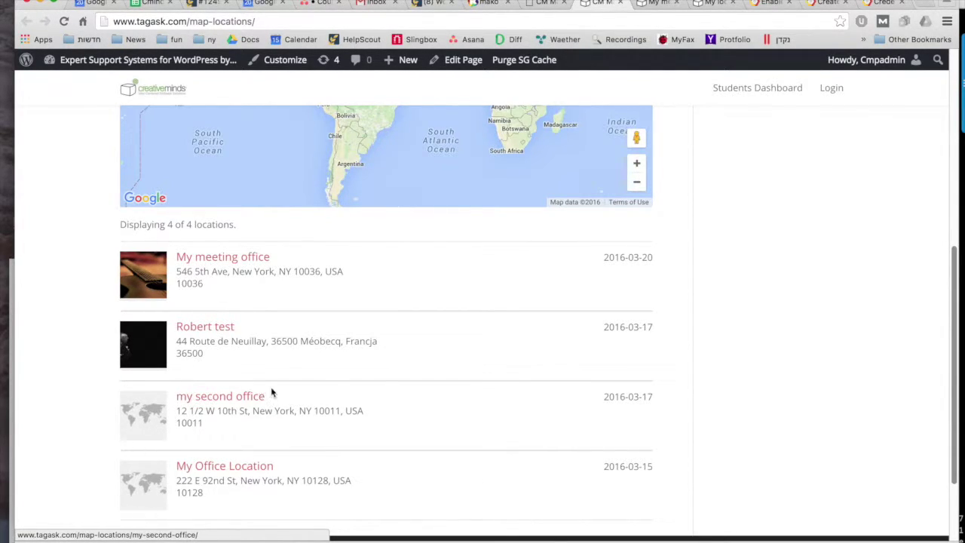
# Return to the CM Map Locations settings and review the Appearance options for the page template, length units and index page
pyautogui.click(544, 3)
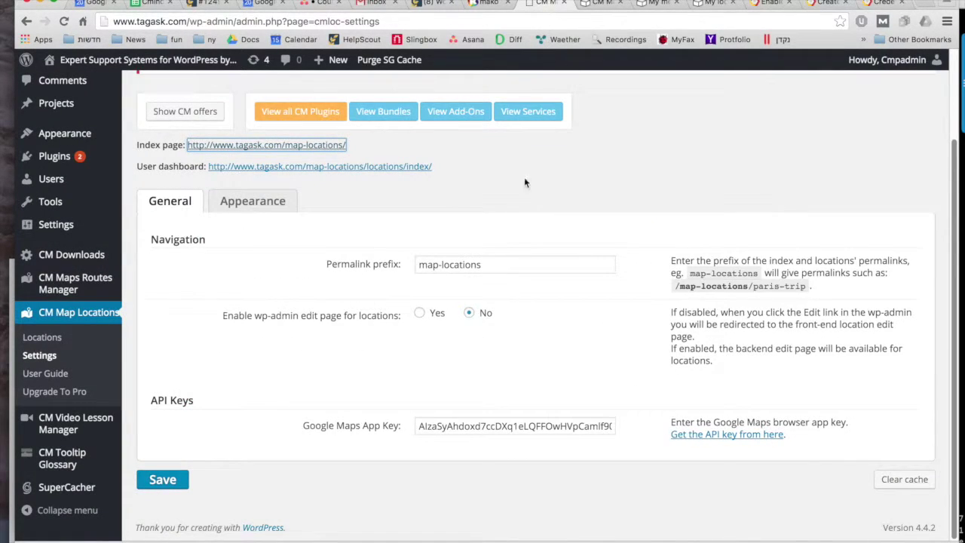
pyautogui.click(270, 206)
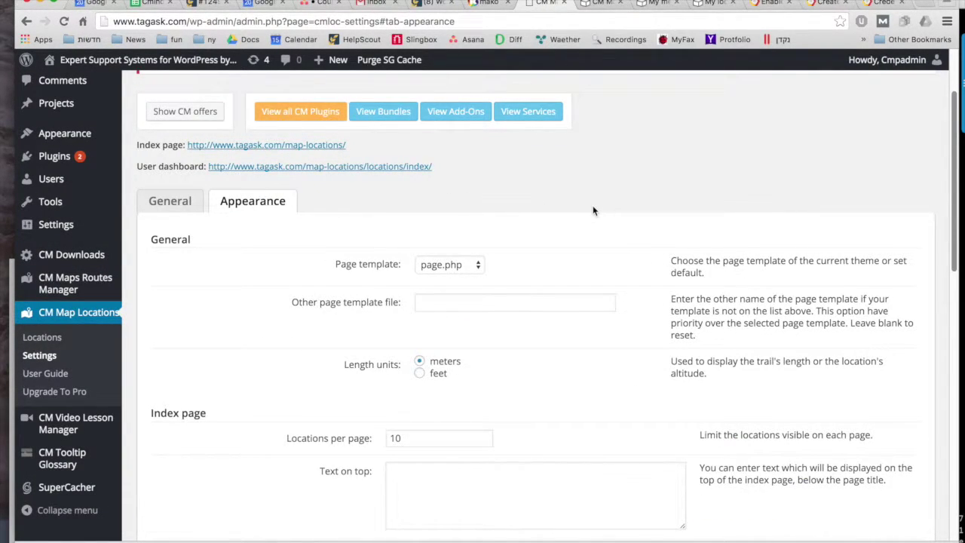
pyautogui.scroll(-3, 592, 210)
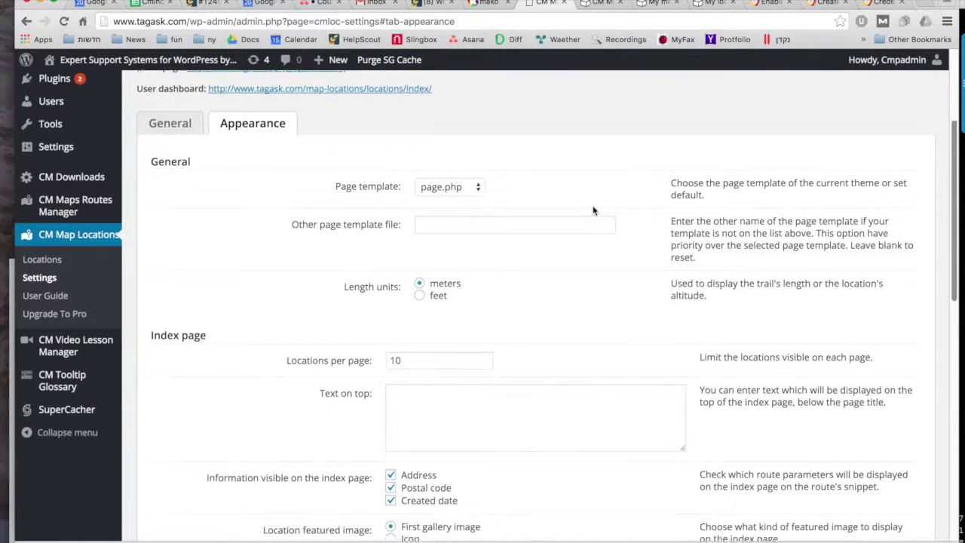
pyautogui.scroll(-1, 593, 210)
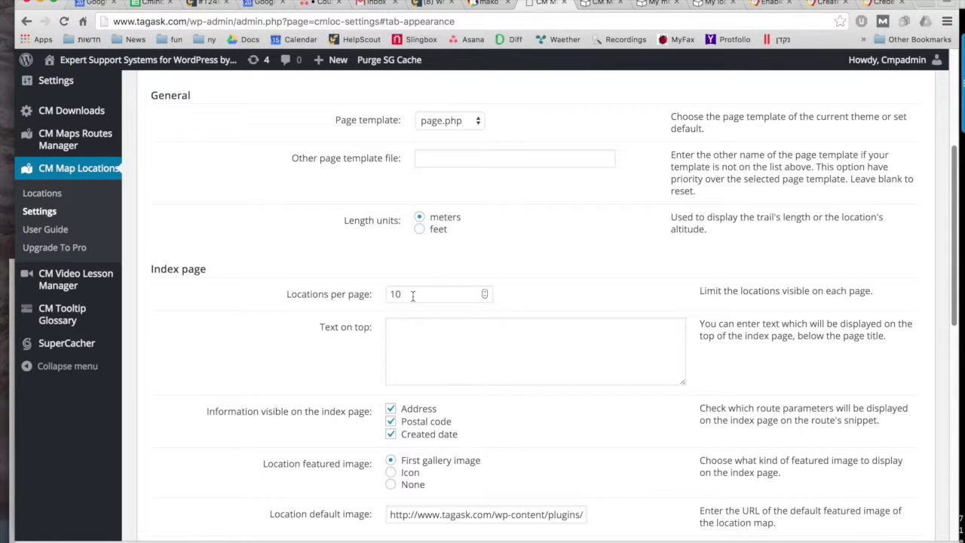
pyautogui.scroll(-3, 490, 323)
pyautogui.scroll(2, 489, 323)
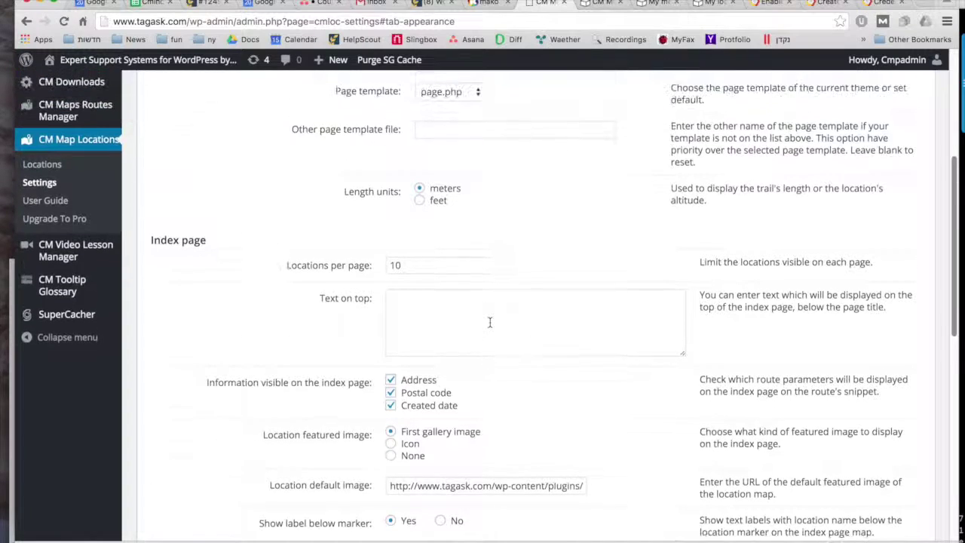
# Open the plugin's Upgrade To Pro page and compare the features of the Current Edition and Pro
pyautogui.scroll(1, 489, 323)
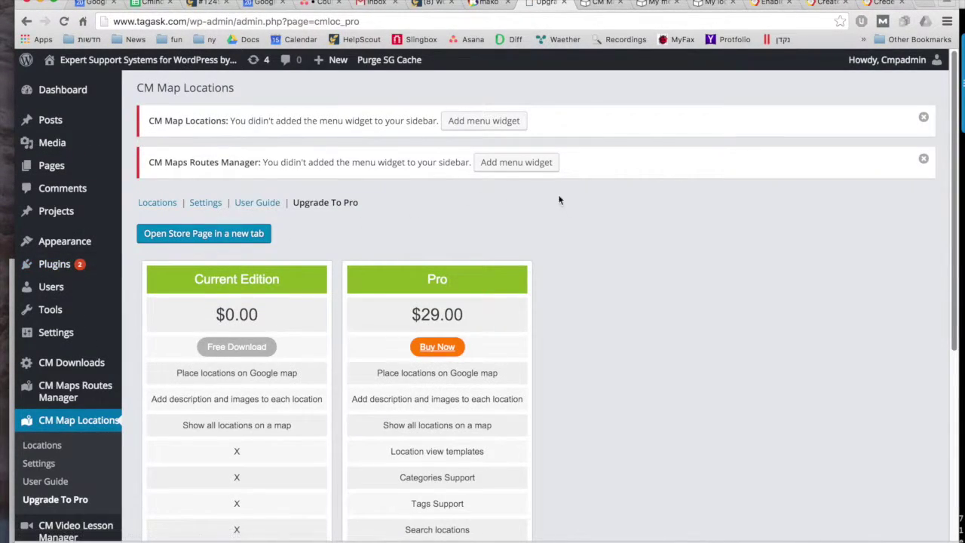
pyautogui.scroll(-5, 596, 253)
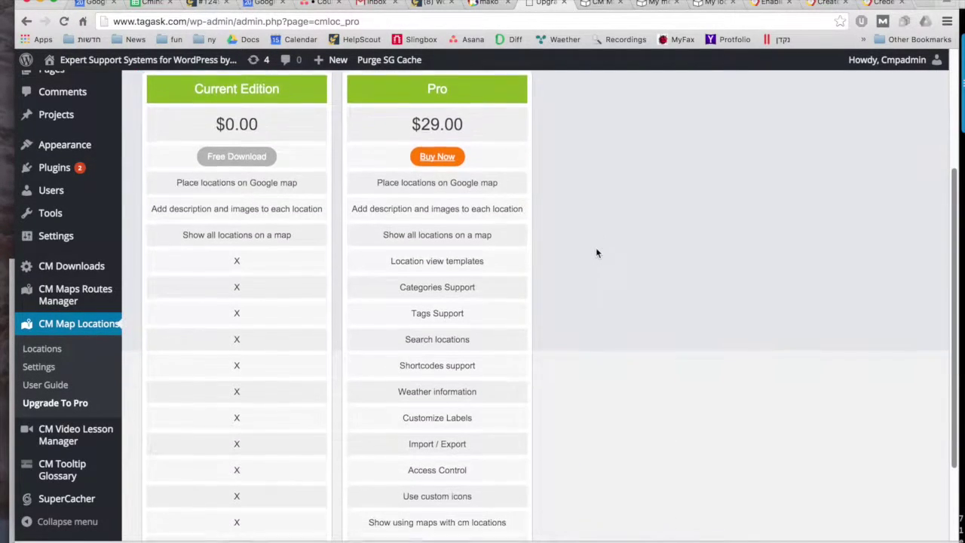
pyautogui.scroll(-2, 596, 253)
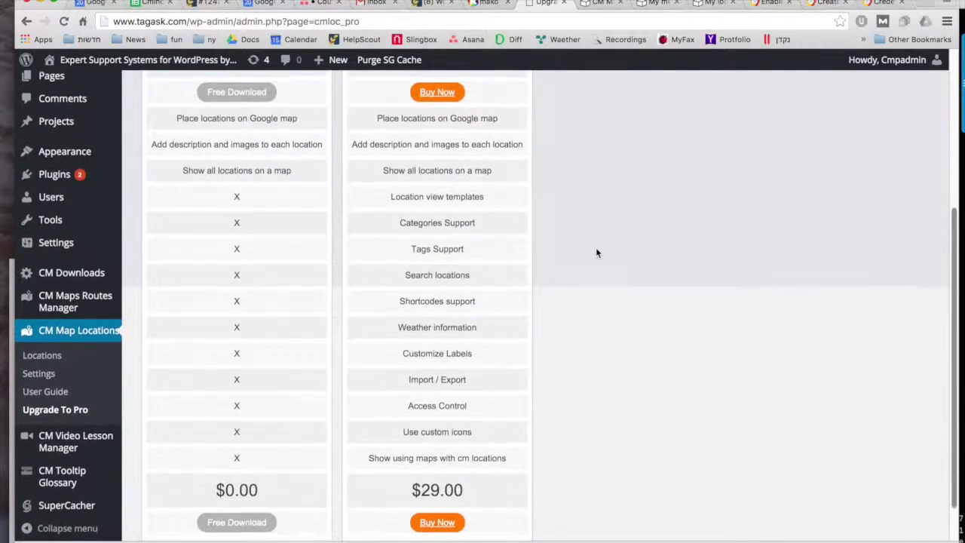